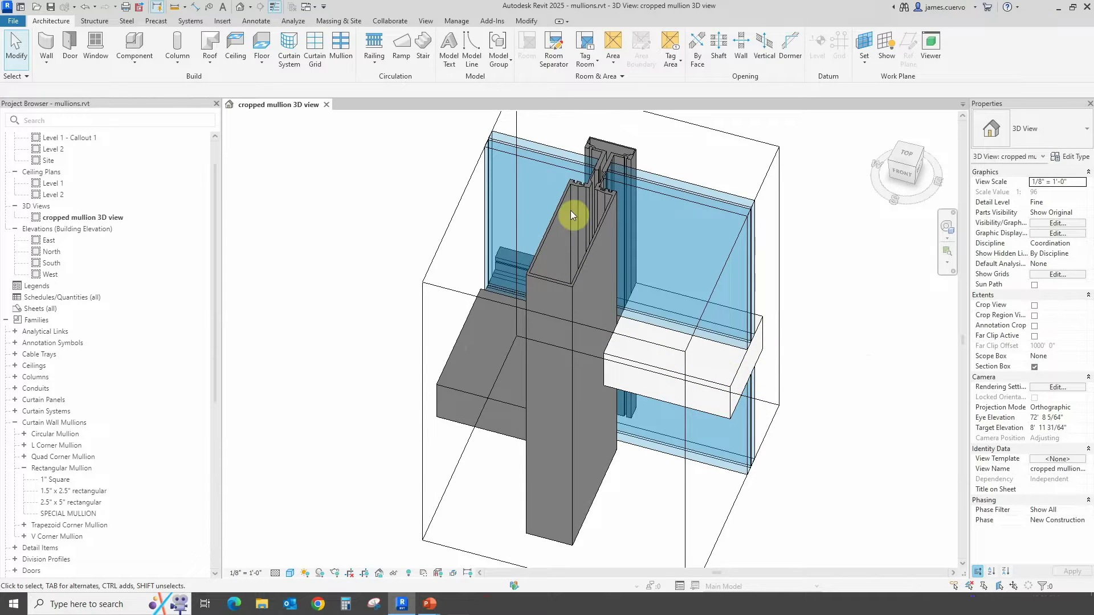
Step: Inspect the 3D mullion and glazing, then open the profile family's Ref. Level floor plan
scroll(575, 210, "up", 5)
scroll(493, 366, "down", 5)
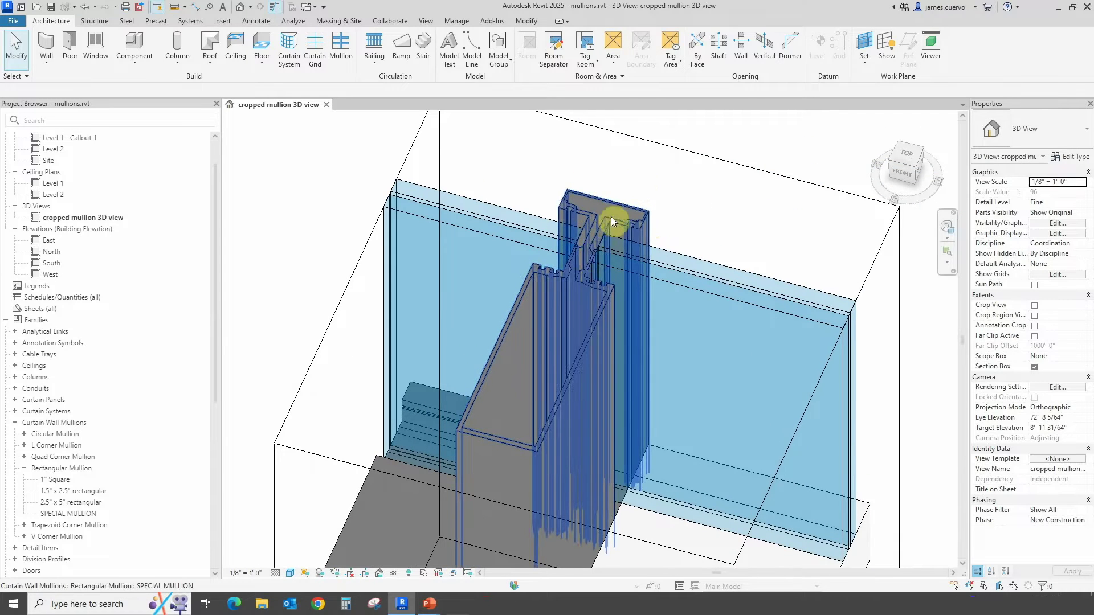
middle_click_drag(820, 257, 689, 222)
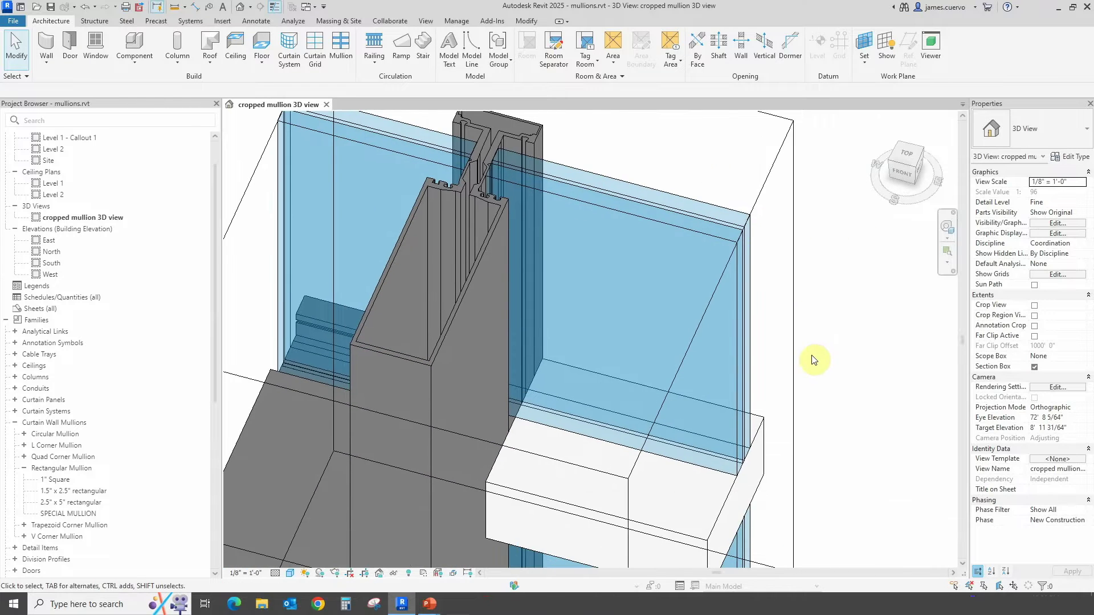
middle_click_drag(813, 359, 754, 260)
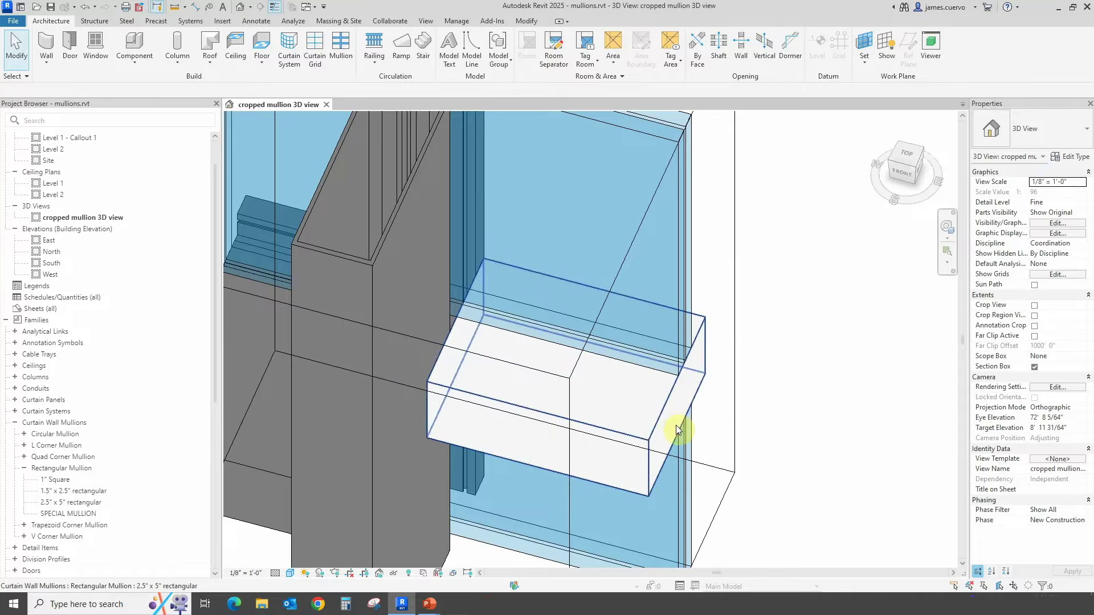
scroll(823, 379, "down", 2)
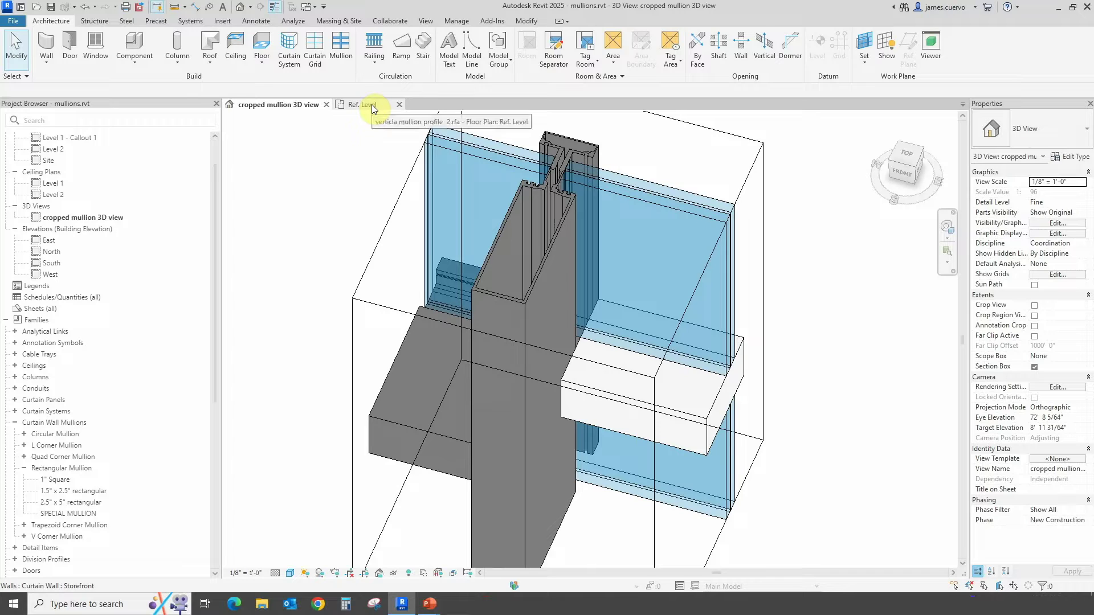
left_click(372, 104)
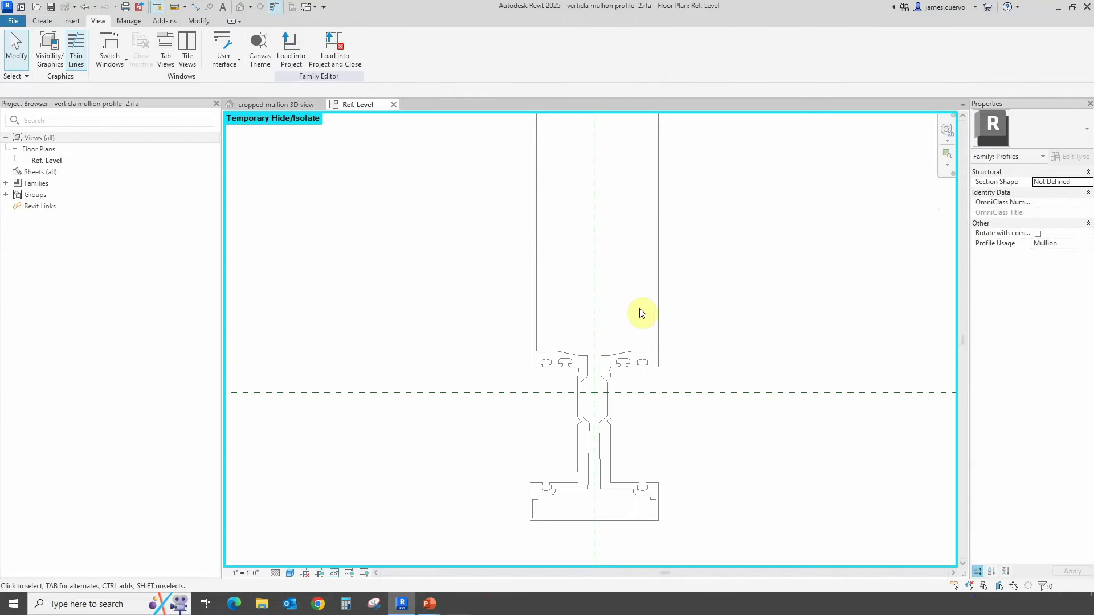
middle_click_drag(688, 347, 637, 354)
scroll(686, 393, "up", 1)
scroll(659, 371, "down", 2)
scroll(605, 361, "up", 5)
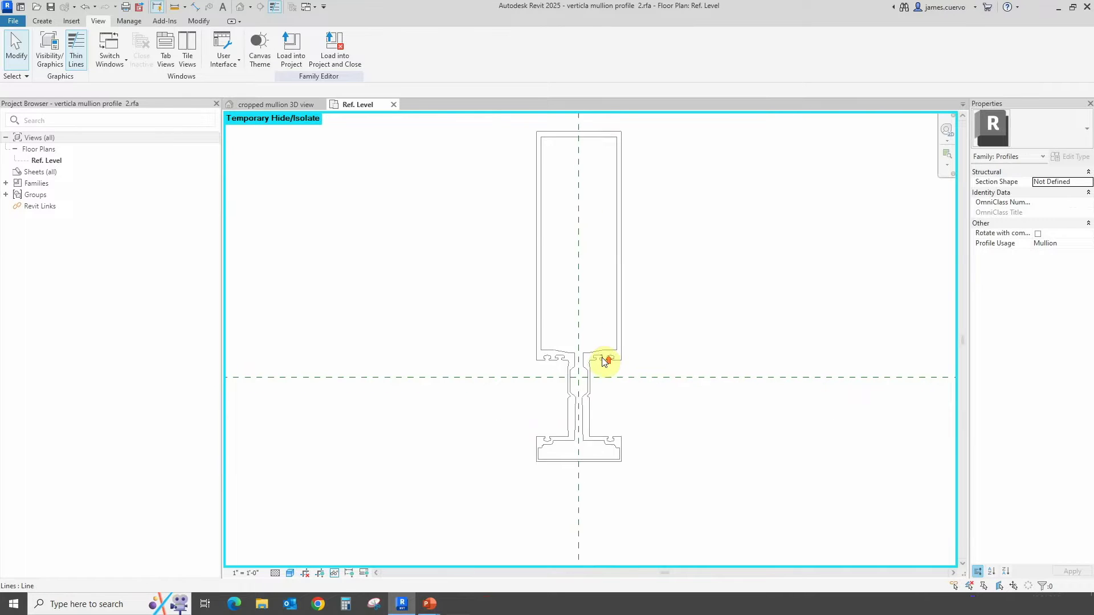
scroll(605, 363, "up", 2)
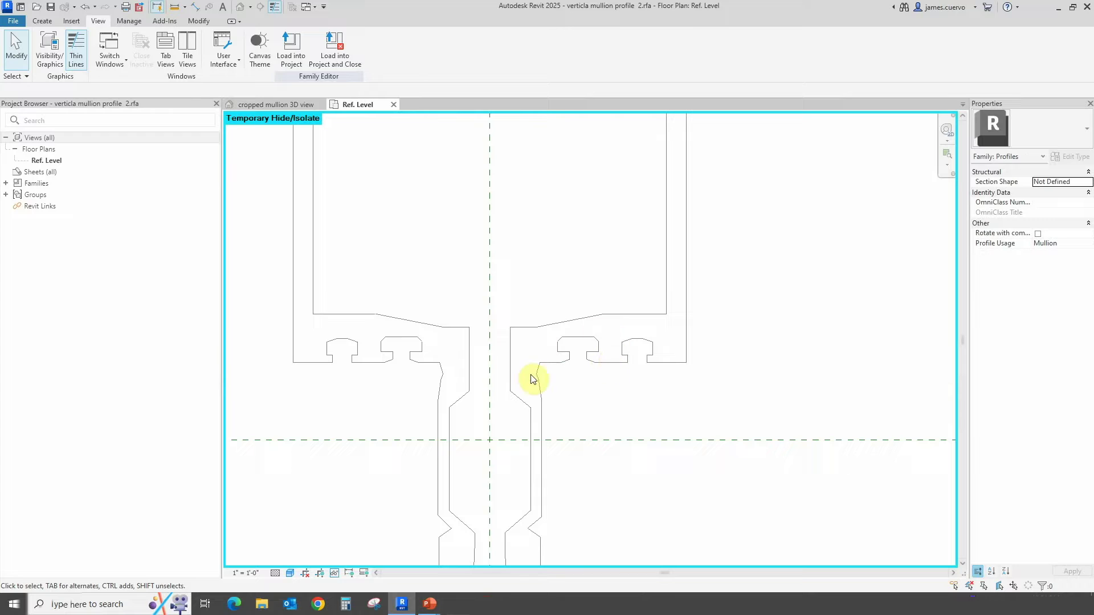
scroll(621, 350, "down", 3)
scroll(625, 351, "down", 2)
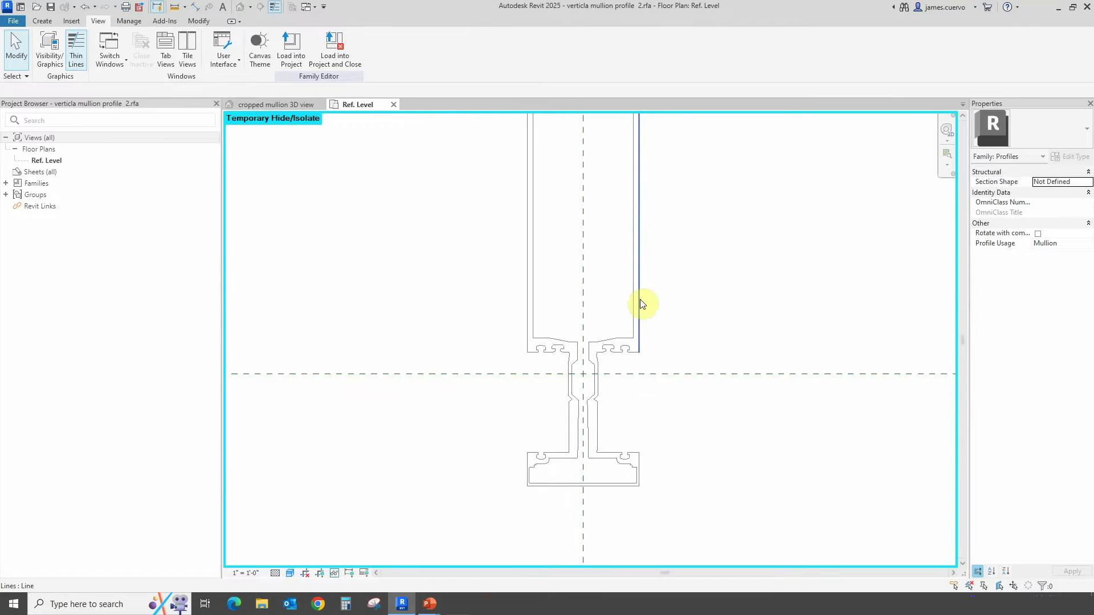
scroll(655, 368, "down", 1)
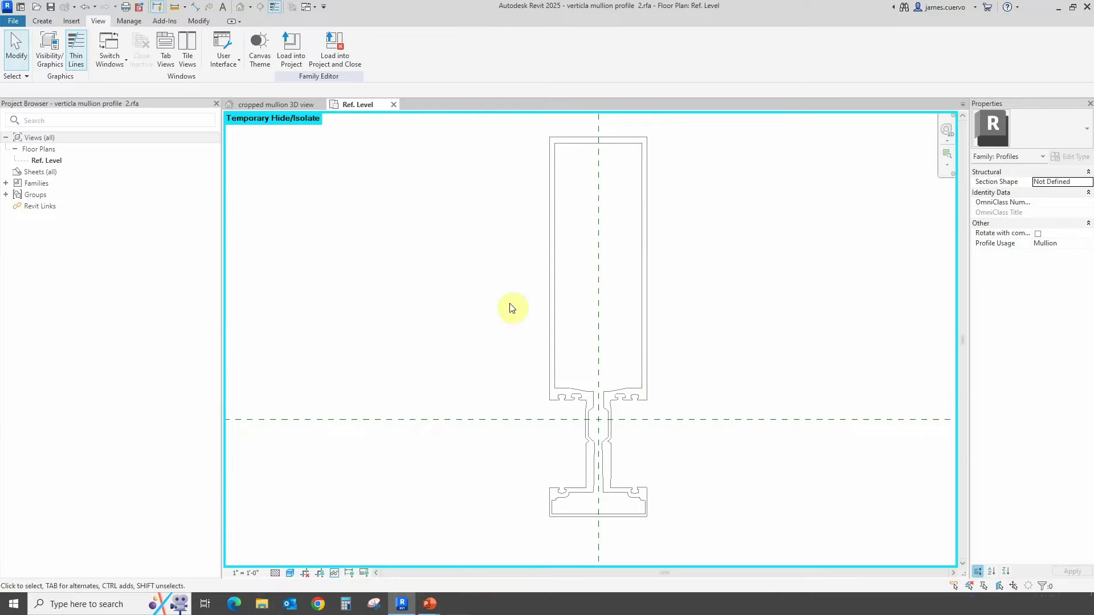
scroll(579, 500, "up", 3)
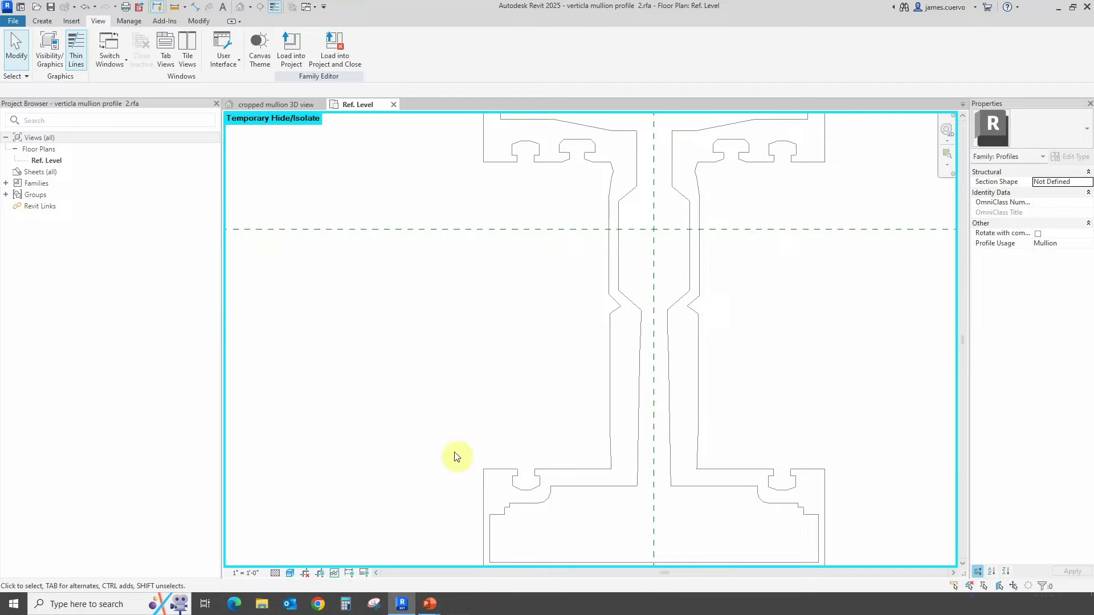
scroll(497, 414, "down", 5)
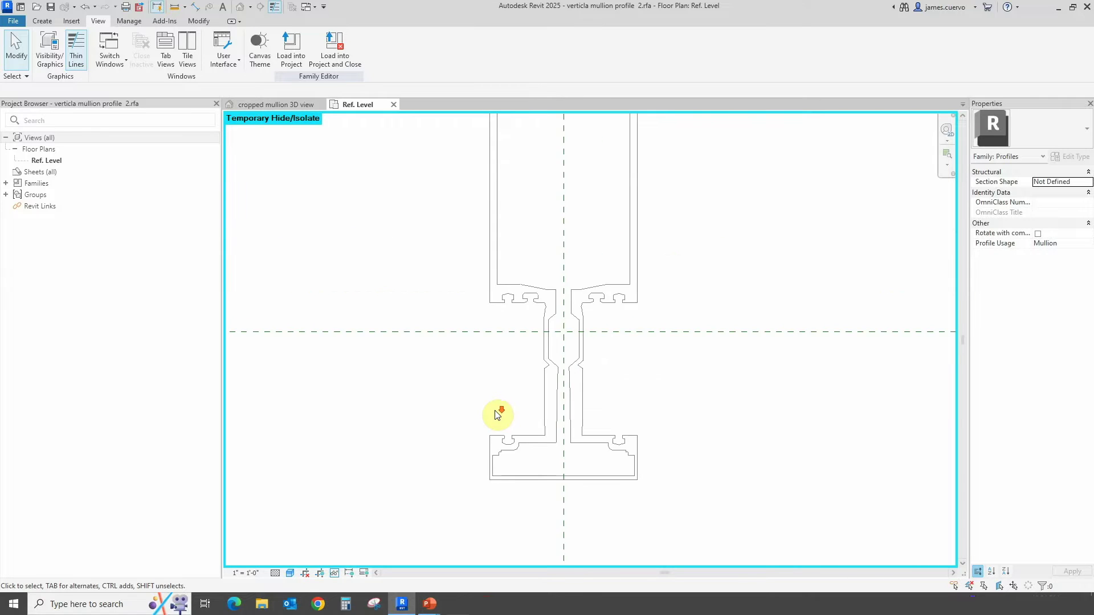
scroll(495, 415, "down", 1)
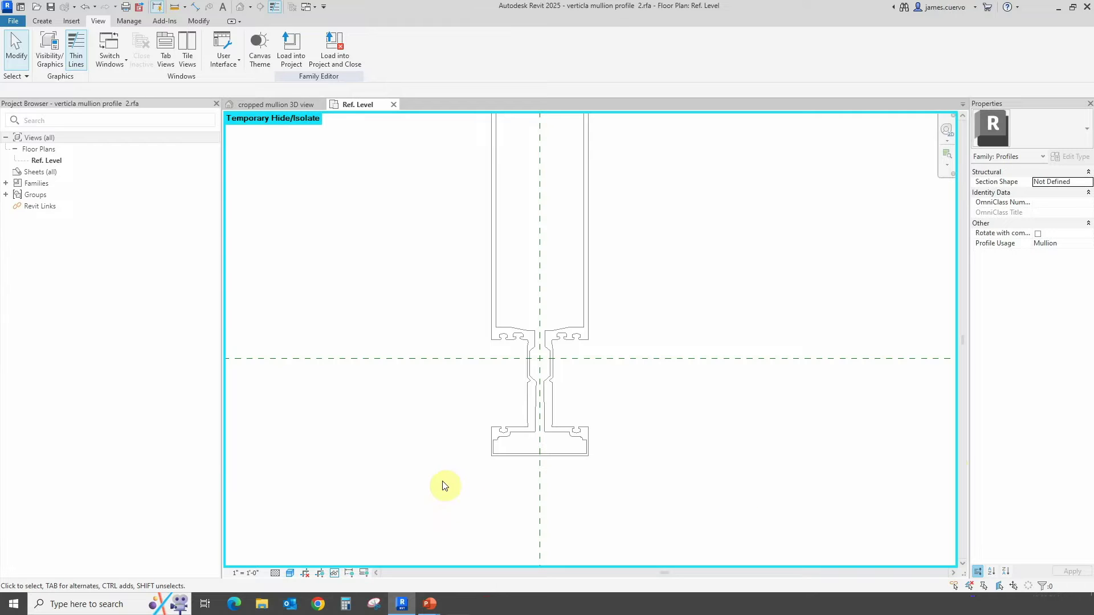
left_click(334, 573)
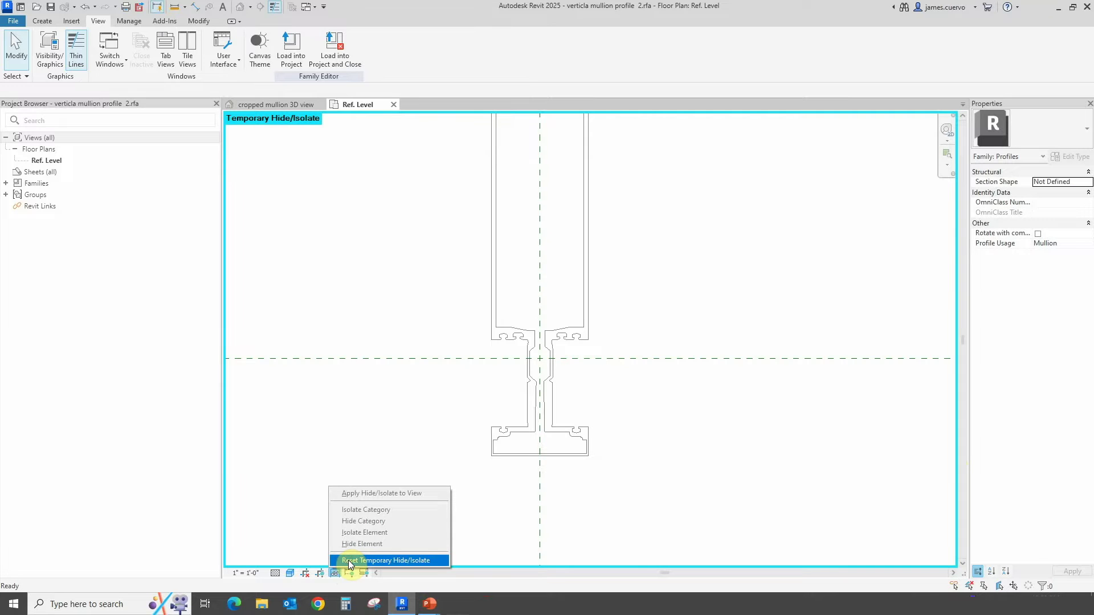
Step: Reset Temporary Hide/Isolate so the hidden DWG mullion detail reappears, then select it
left_click(349, 561)
middle_click_drag(564, 254, 586, 313)
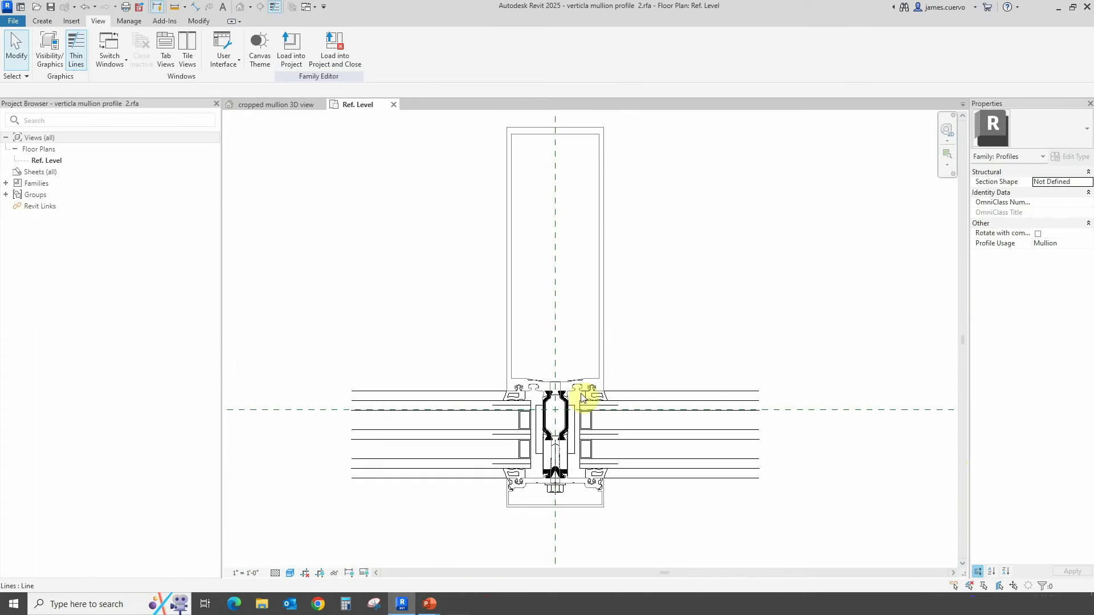
scroll(582, 397, "up", 4)
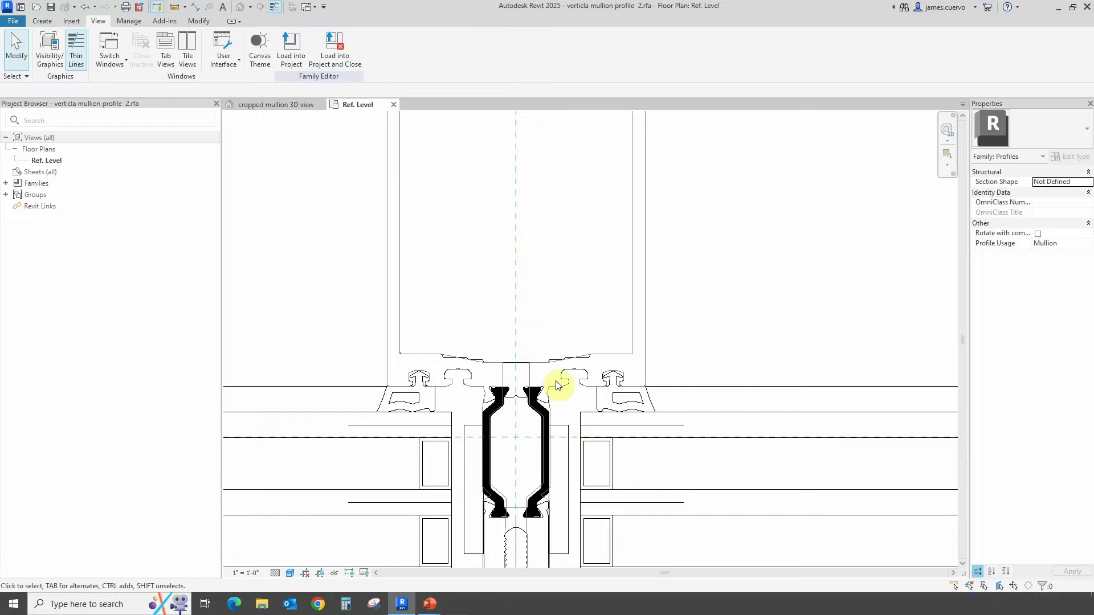
scroll(561, 382, "down", 2)
left_click(665, 385)
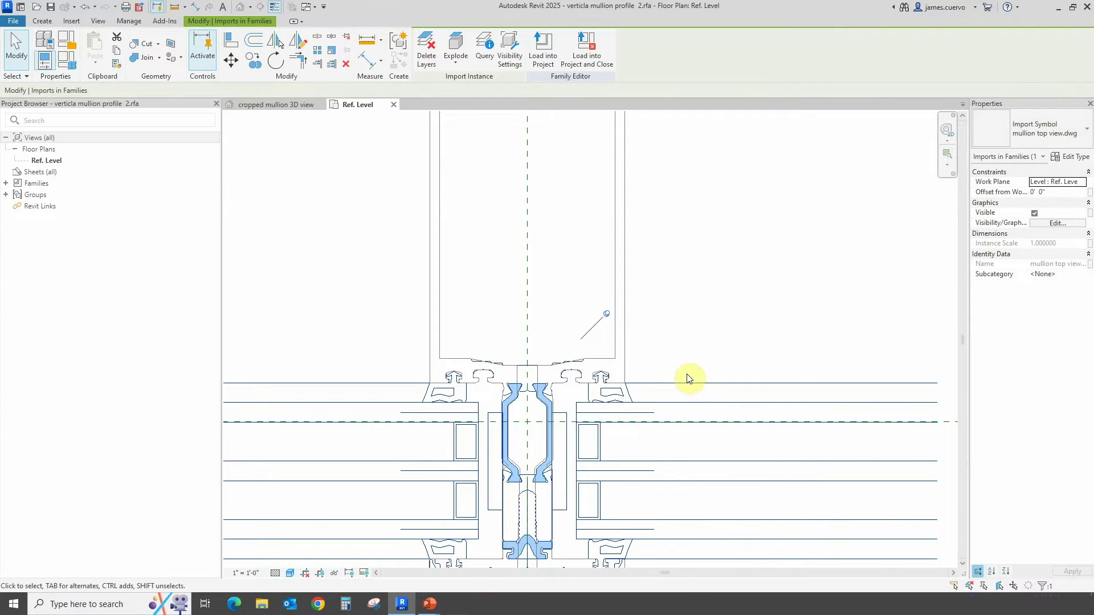
Step: Reopen the Temporary Hide/Isolate options for the DWG and dismiss them unchanged
scroll(689, 377, "down", 2)
scroll(623, 391, "up", 5)
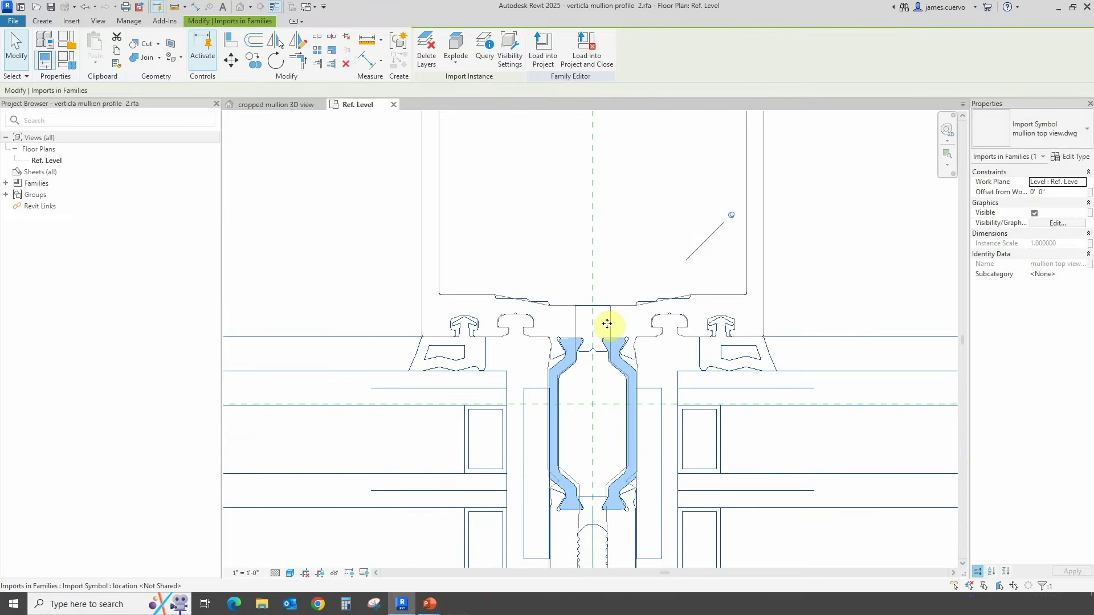
scroll(615, 340, "down", 3)
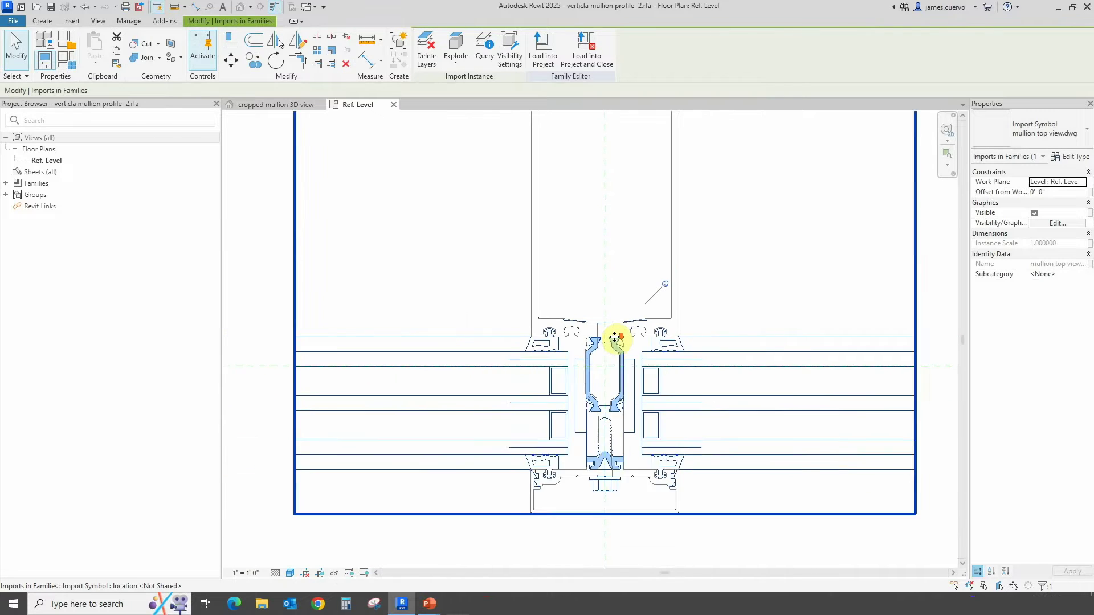
scroll(614, 338, "down", 1)
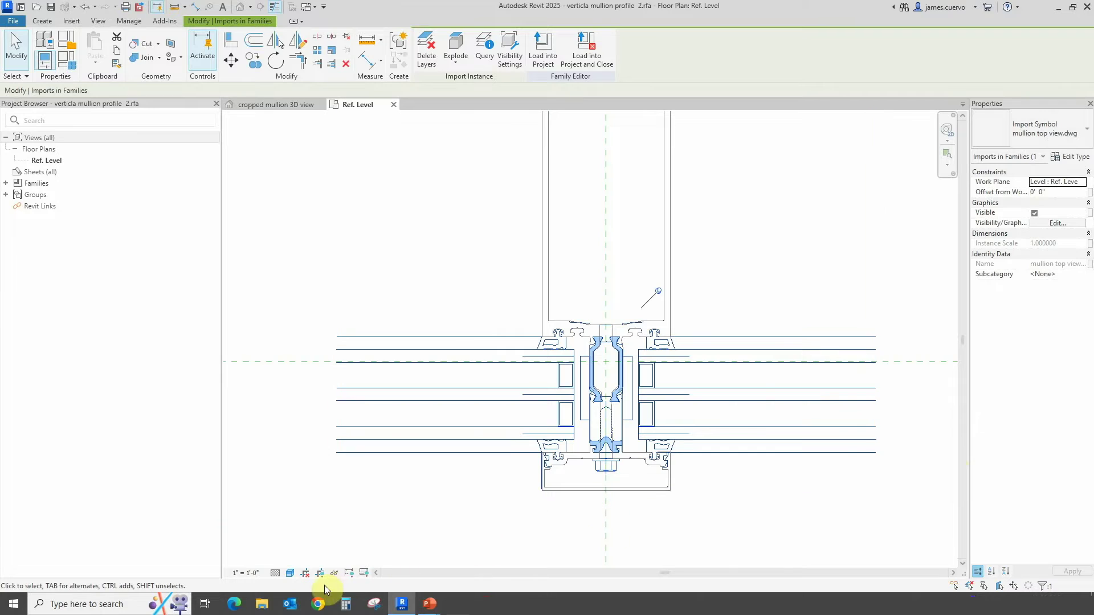
left_click(336, 573)
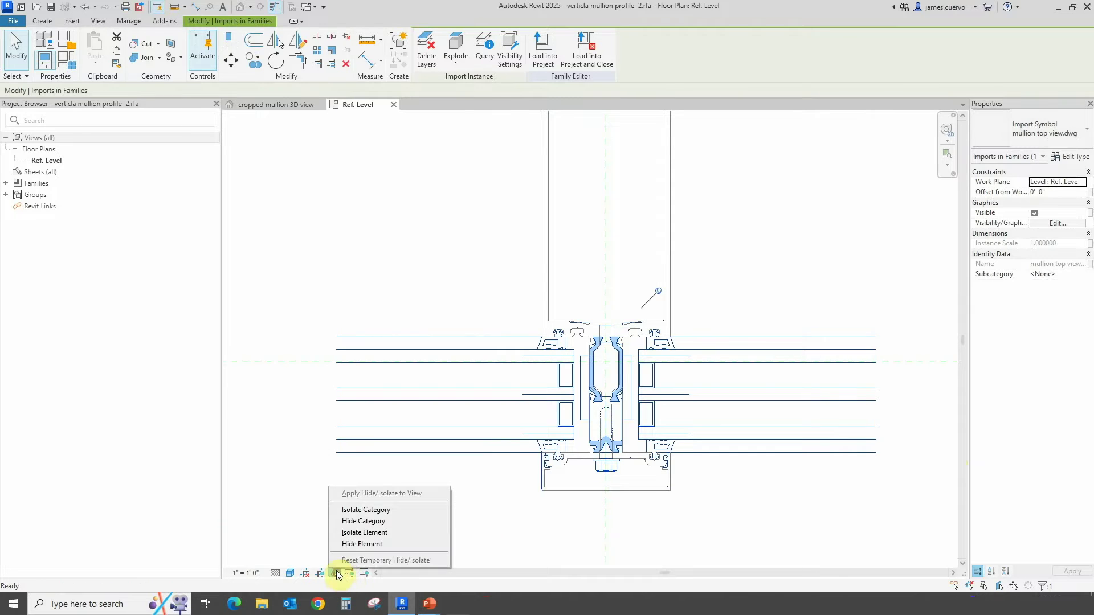
left_click(362, 291)
Step: Switch to the cropped mullion 3D view and zoom in on the SPECIAL MULLION
left_click(259, 105)
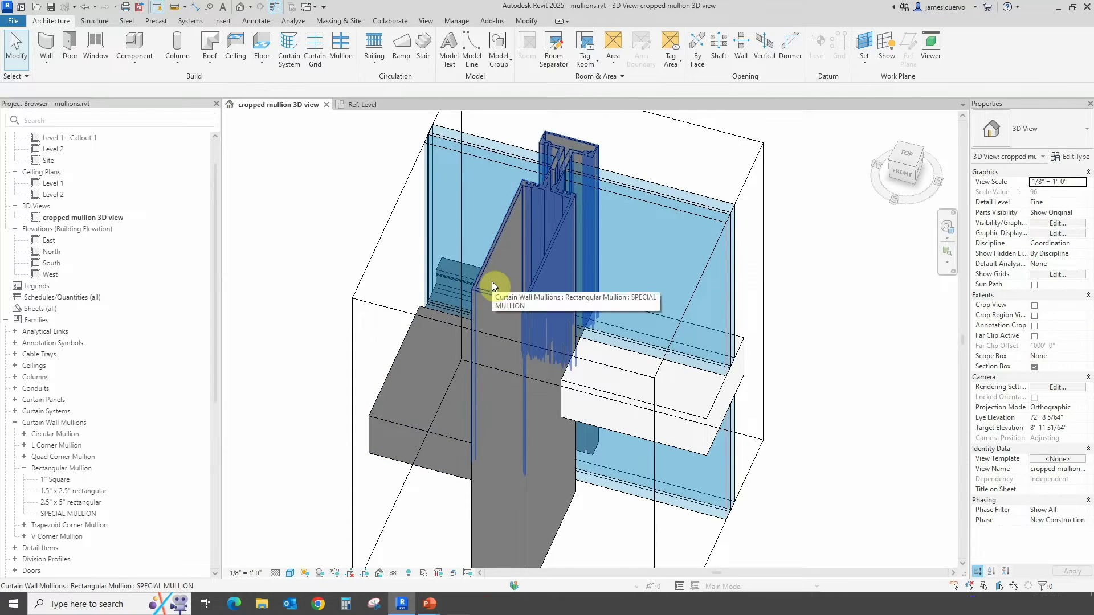
middle_click_drag(572, 283, 585, 302)
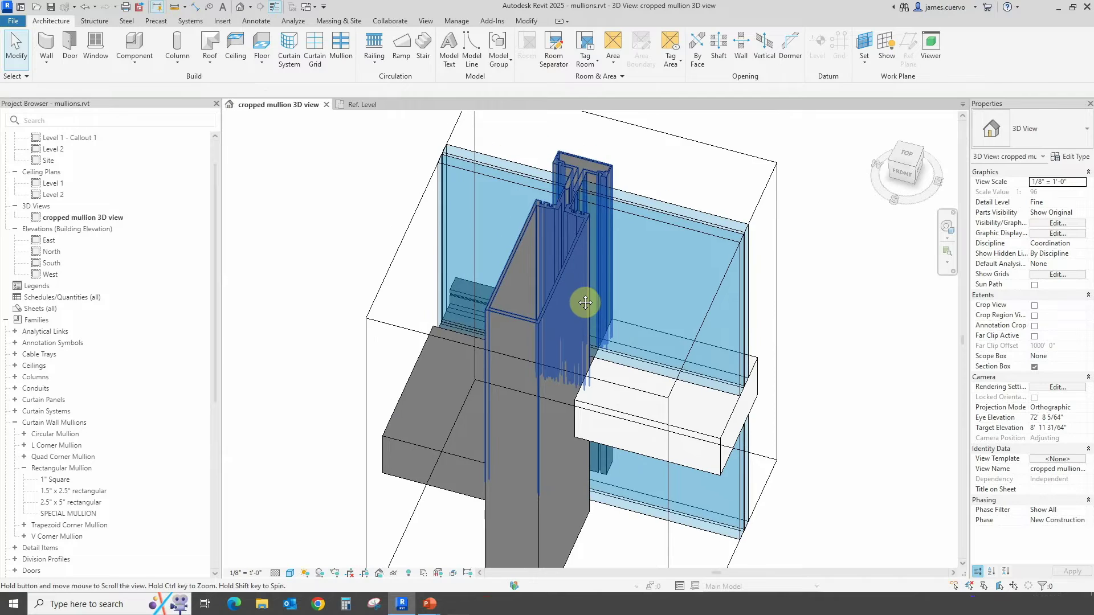
scroll(578, 201, "up", 2)
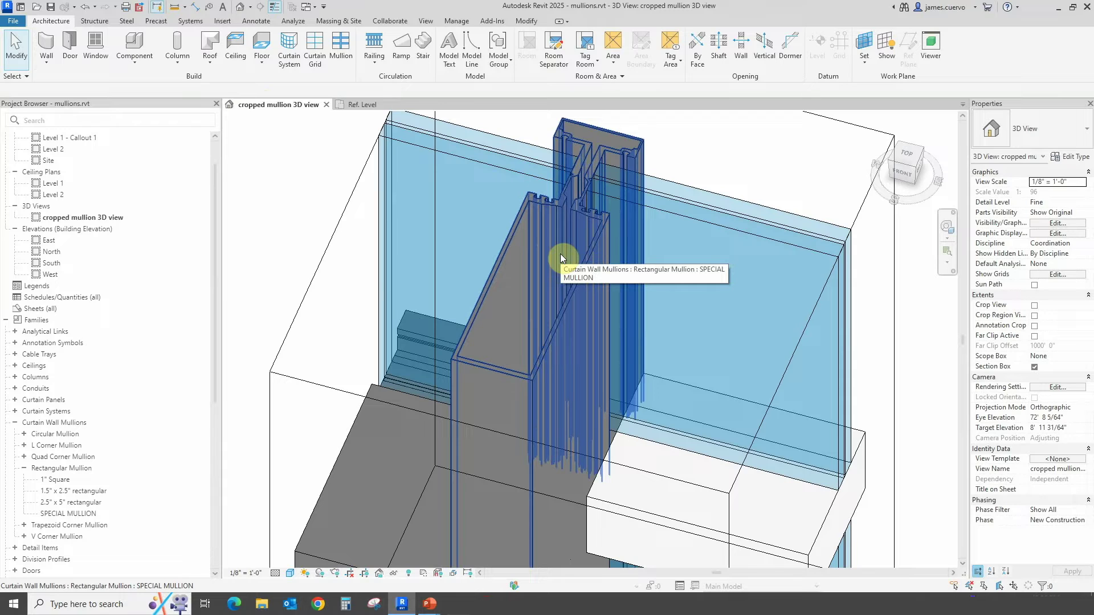
left_click(379, 107)
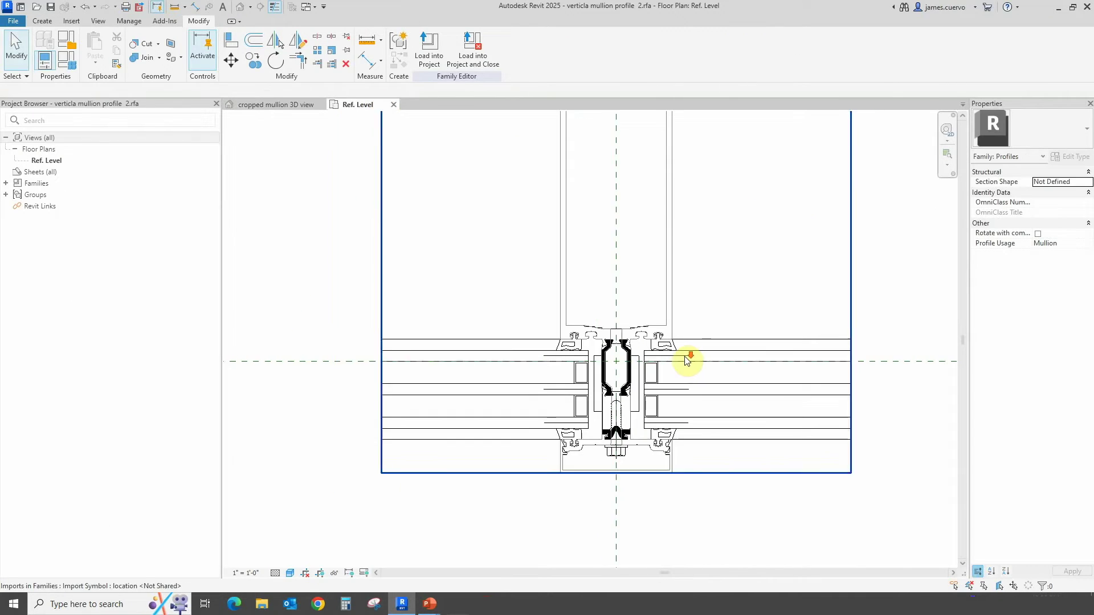
scroll(686, 360, "down", 1)
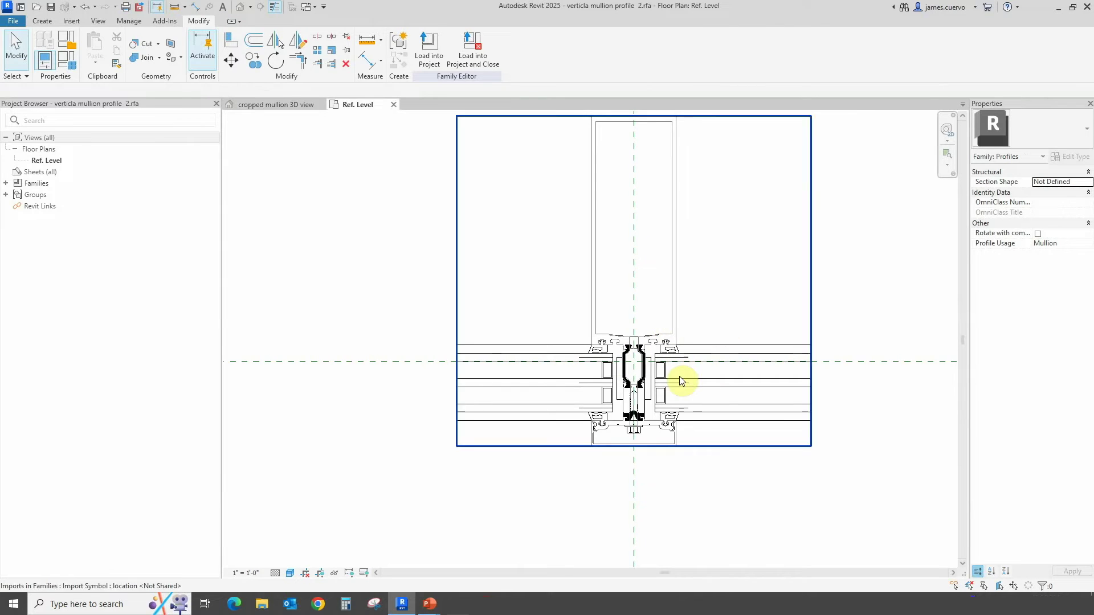
left_click(670, 353)
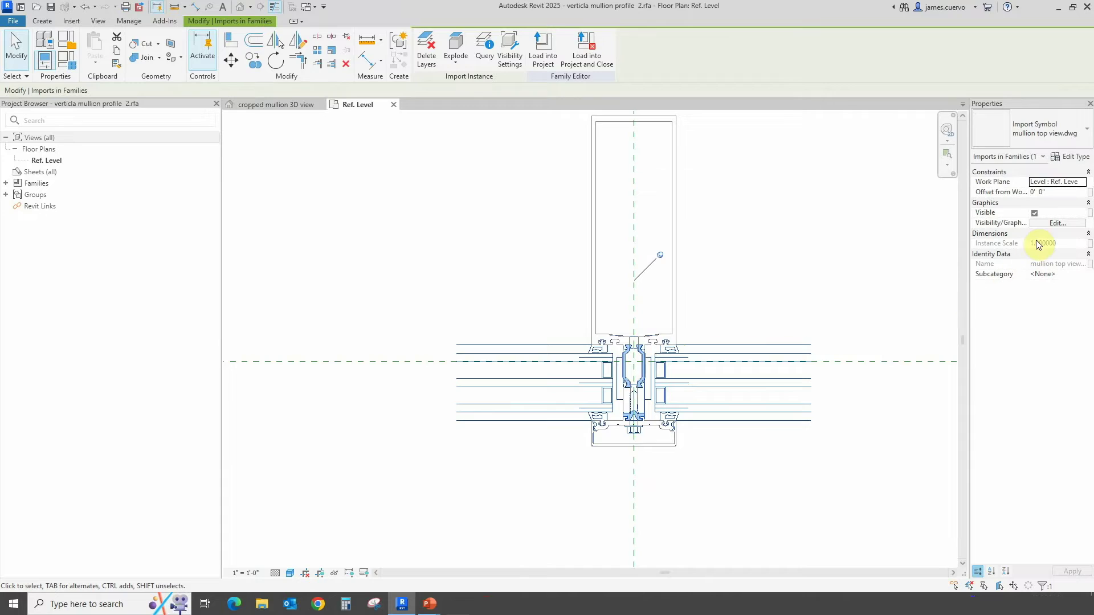
left_click(1048, 224)
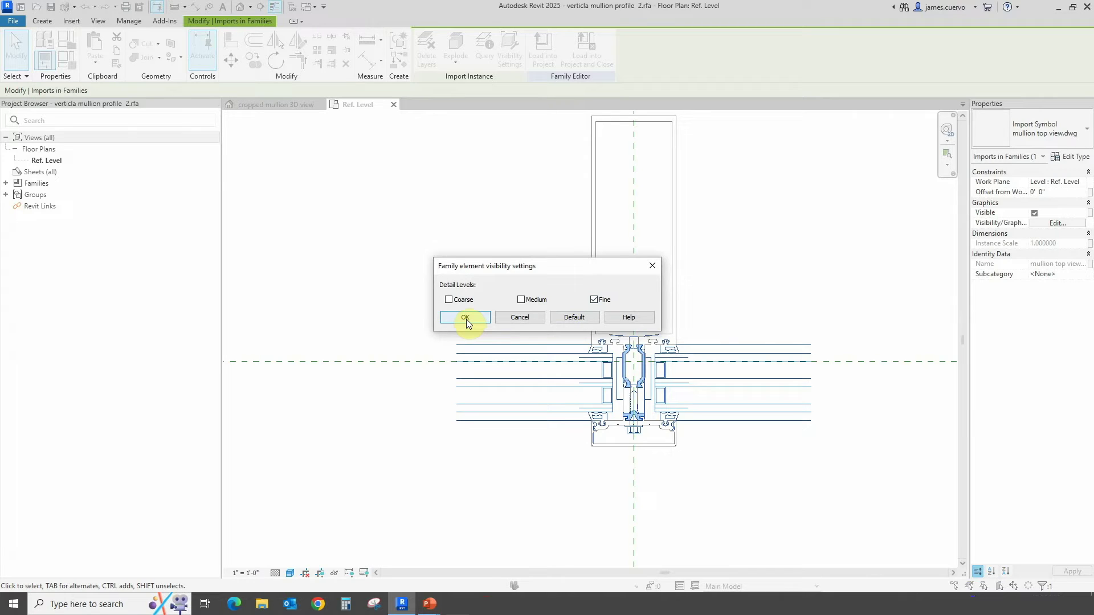
left_click(526, 314)
scroll(567, 451, "down", 2)
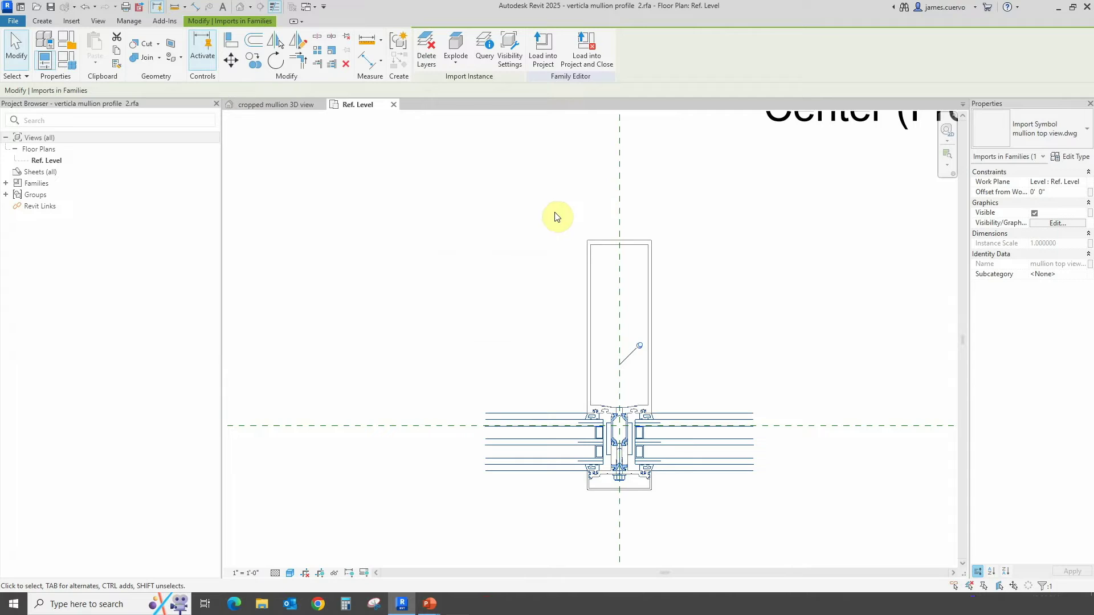
left_click_drag(555, 216, 689, 531)
Step: Check that the profile lines' visibility is limited to Coarse and Medium, then cancel
scroll(599, 427, "up", 5)
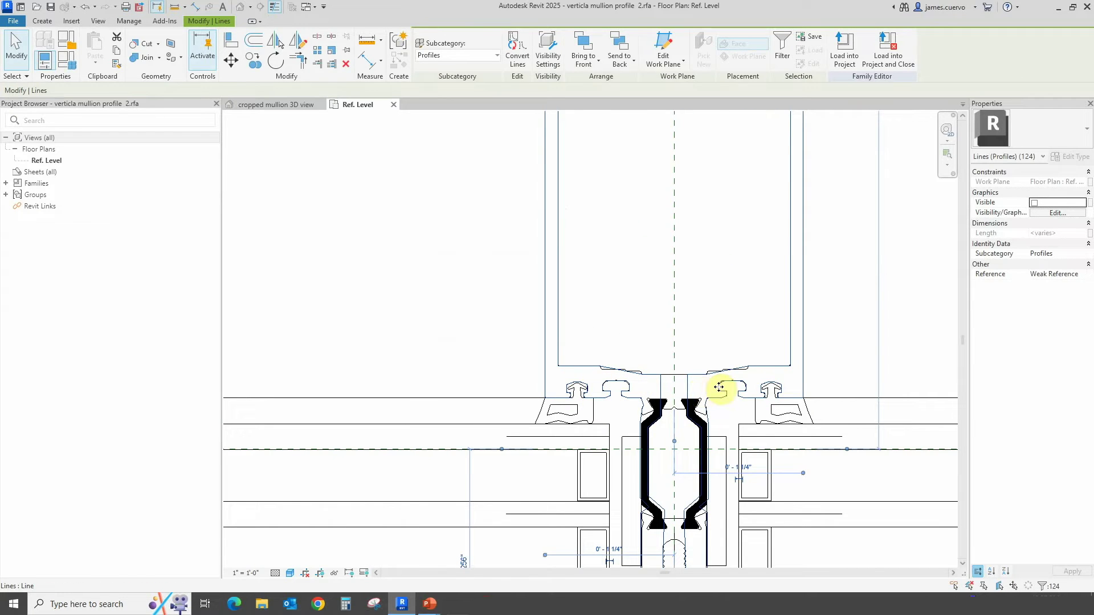
left_click(1057, 212)
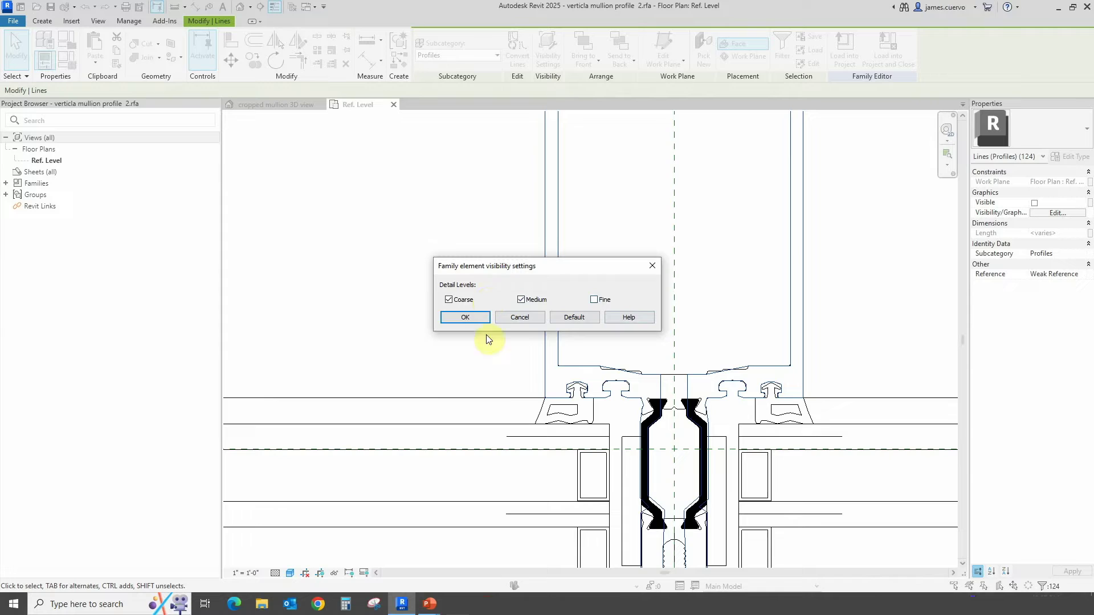
left_click(512, 319)
Step: Open the Level 1 - Callout 1 plan and zoom to the mullion and glazing
left_click(304, 104)
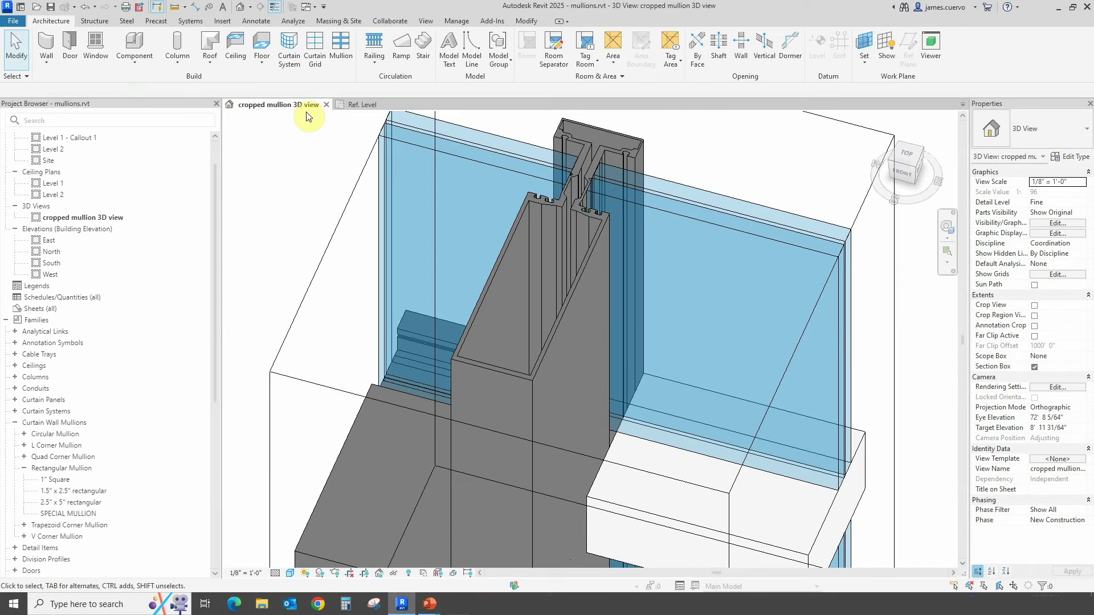
scroll(599, 348, "down", 1)
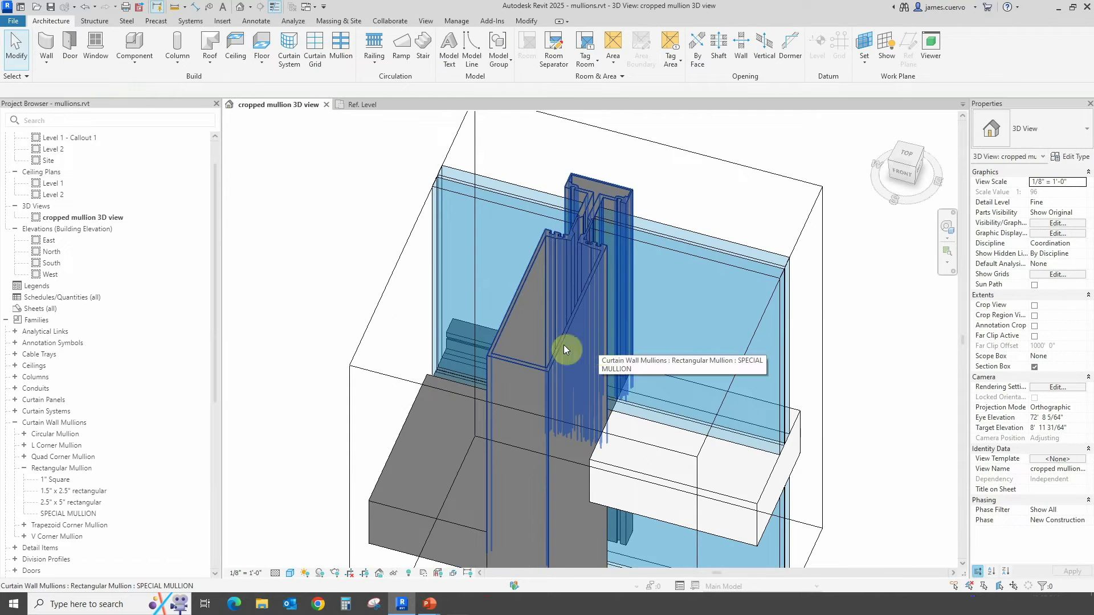
double_click(80, 137)
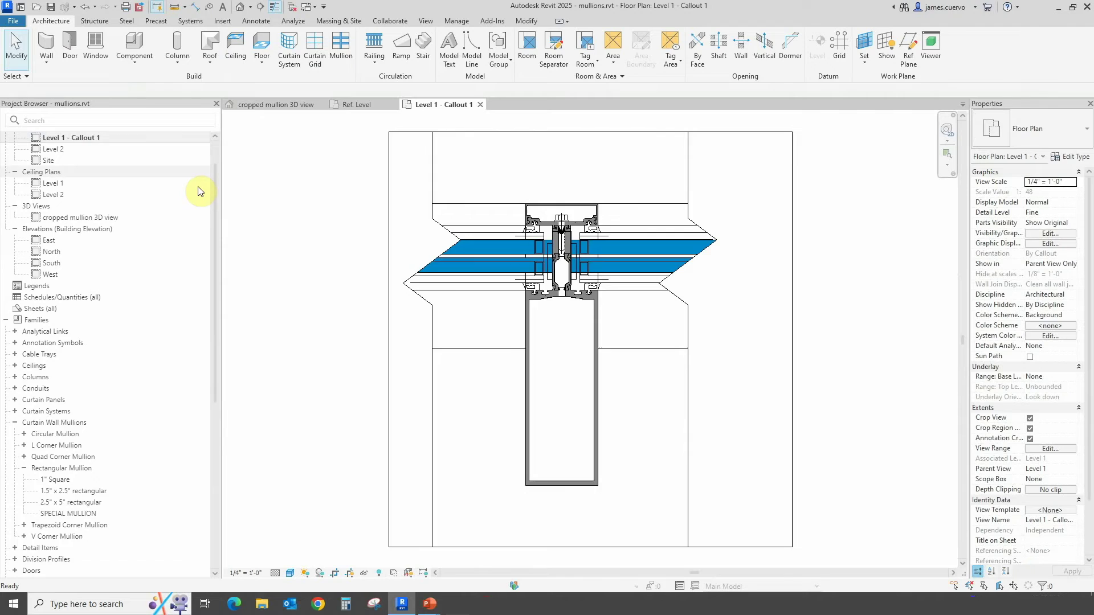
scroll(612, 302, "up", 1)
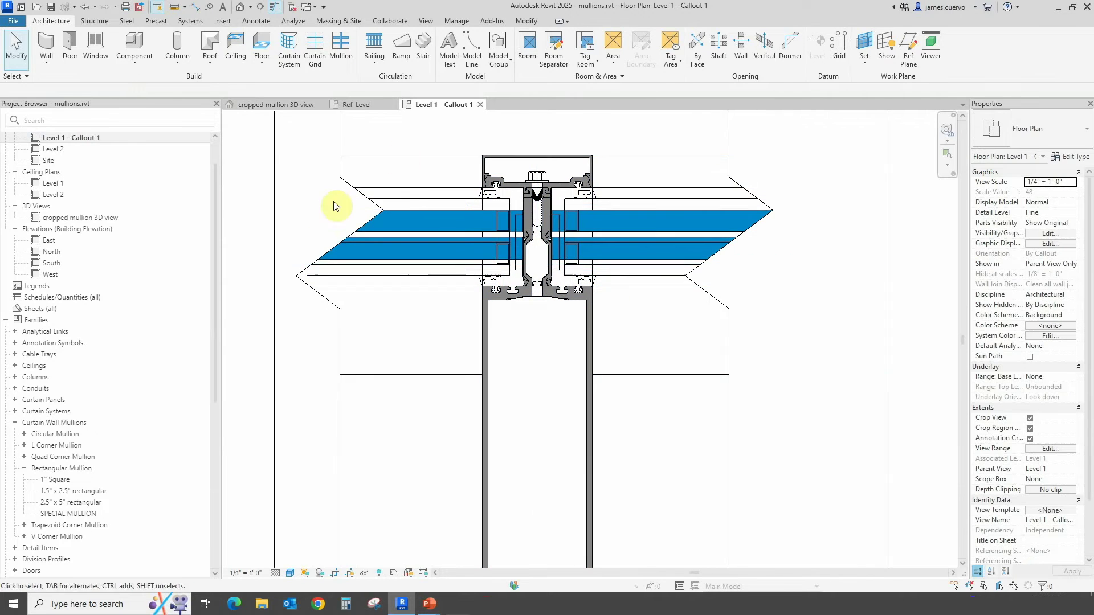
scroll(556, 325, "down", 2)
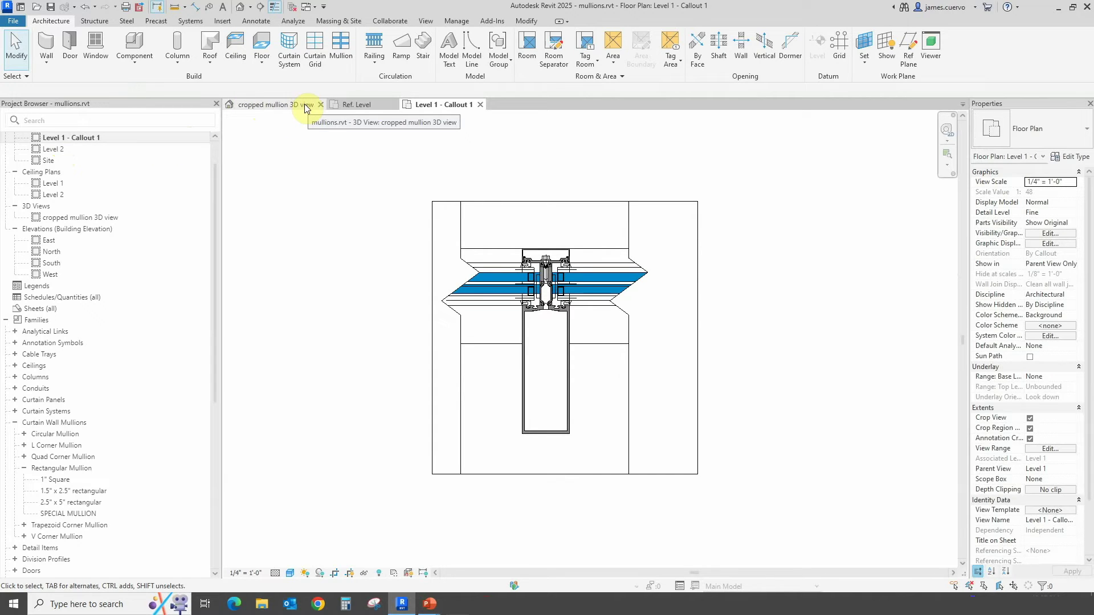
scroll(553, 344, "up", 1)
scroll(553, 345, "up", 2)
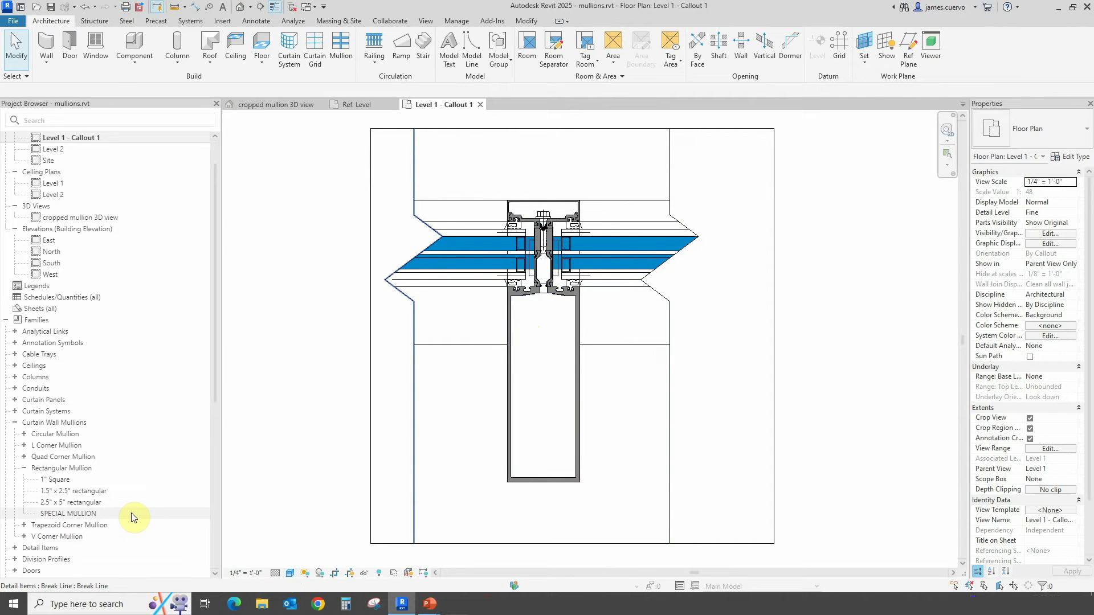
left_click(109, 511)
right_click(40, 469)
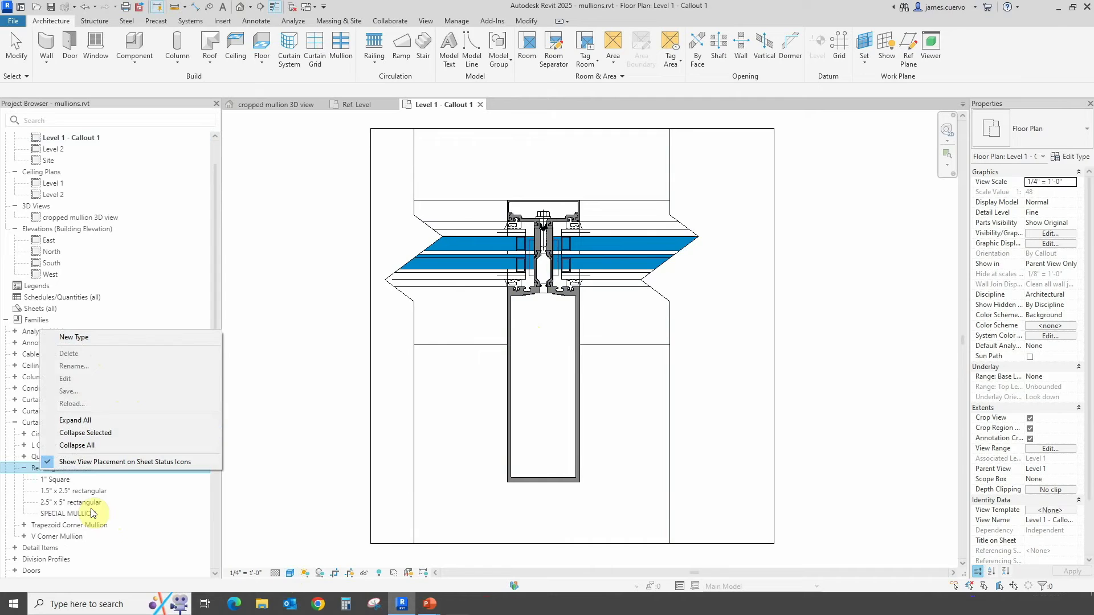
left_click(145, 514)
right_click(70, 515)
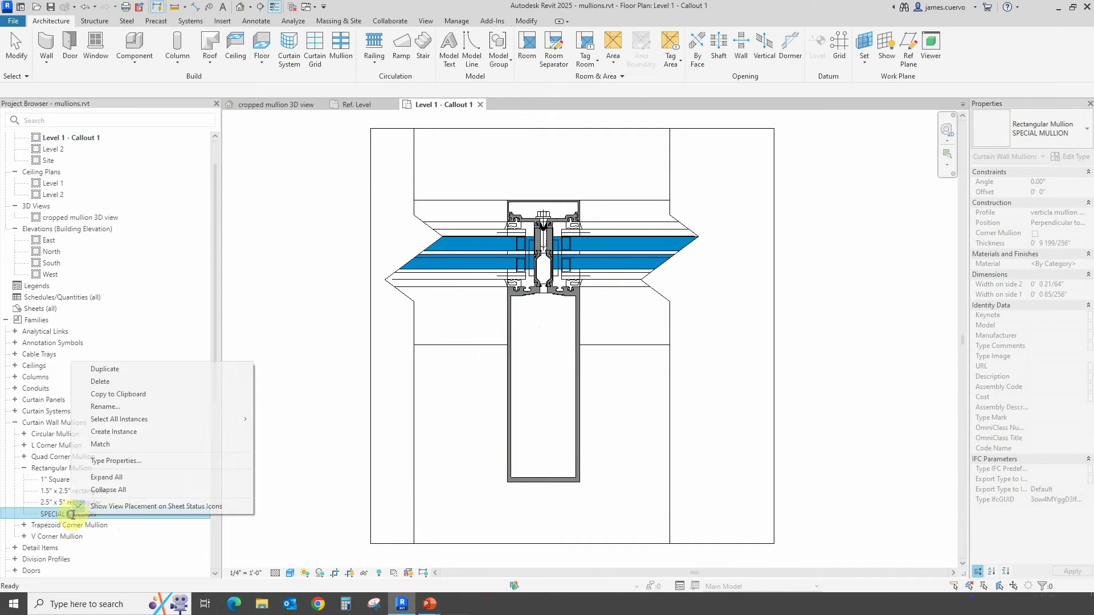
left_click(122, 461)
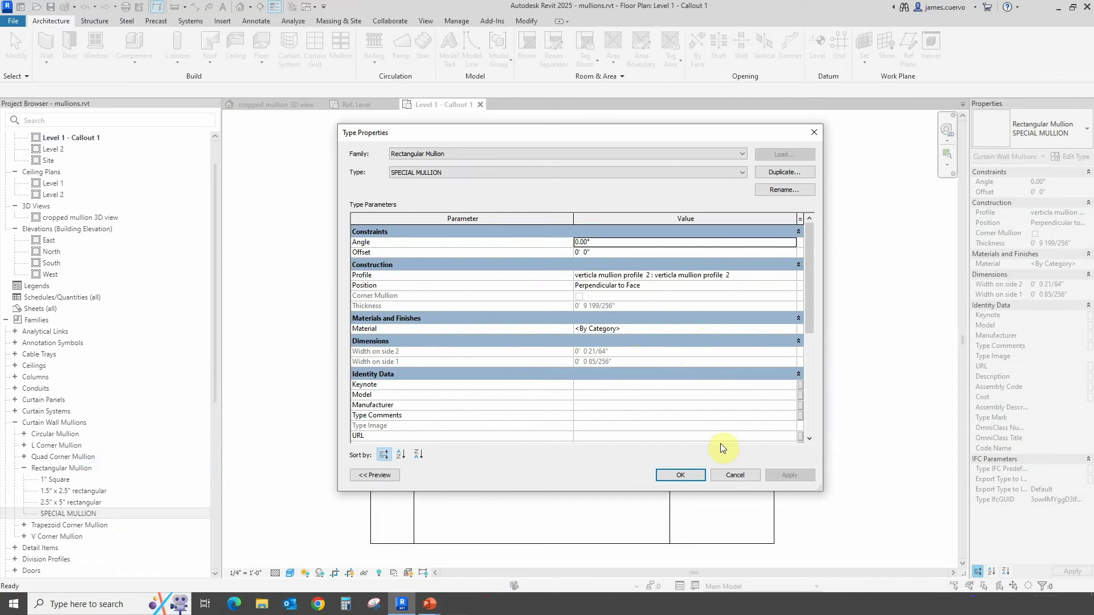
left_click(734, 478)
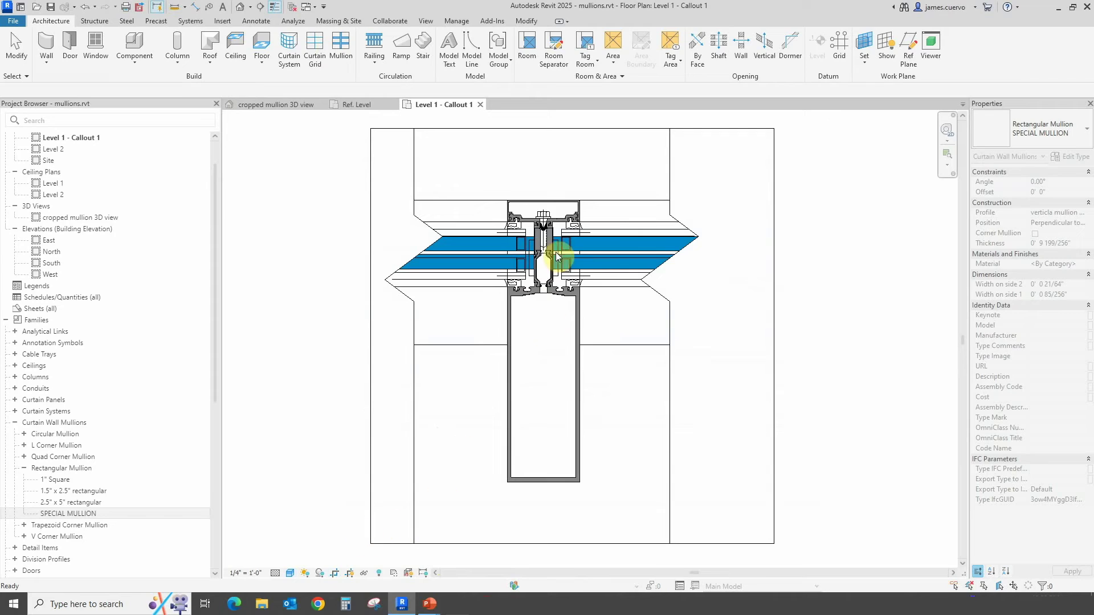
Step: Set the callout plan's visual style to Wireframe and its detail level to Coarse
left_click(287, 575)
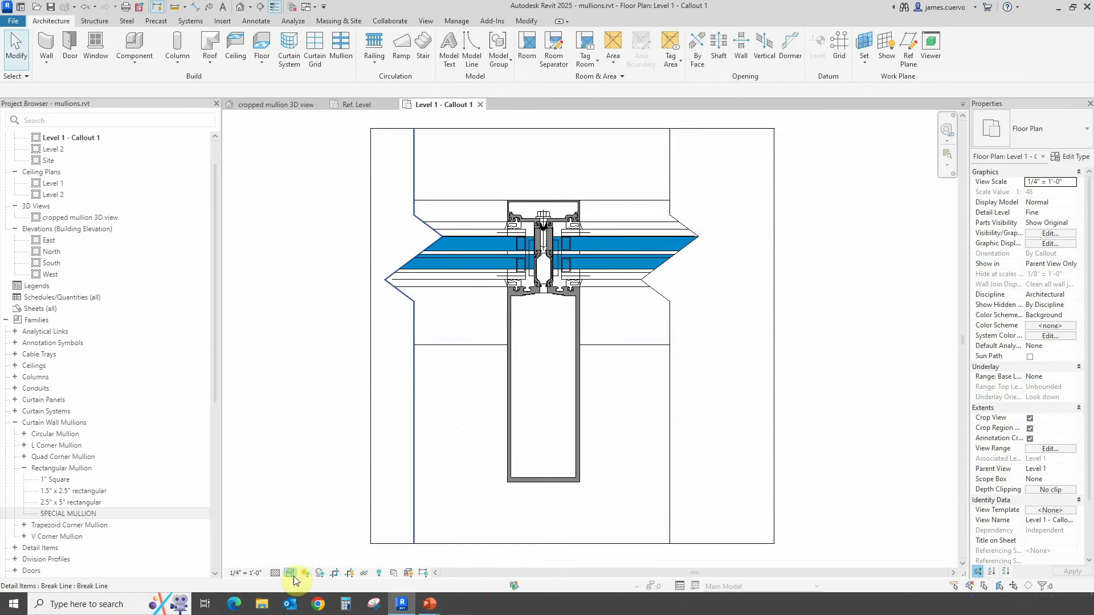
left_click(290, 573)
left_click(318, 499)
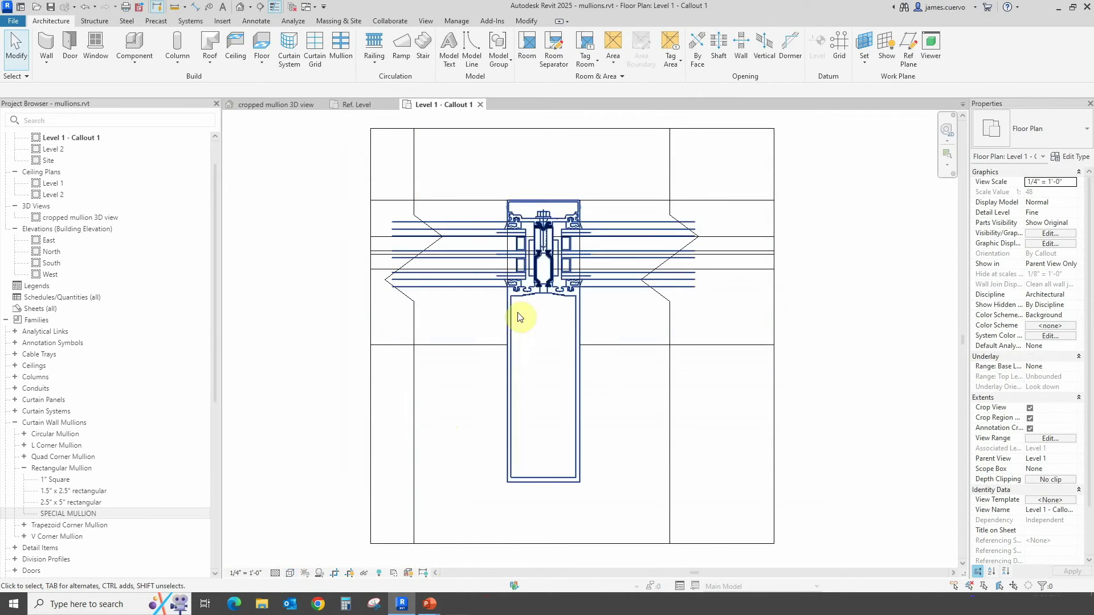
left_click(274, 573)
left_click(289, 537)
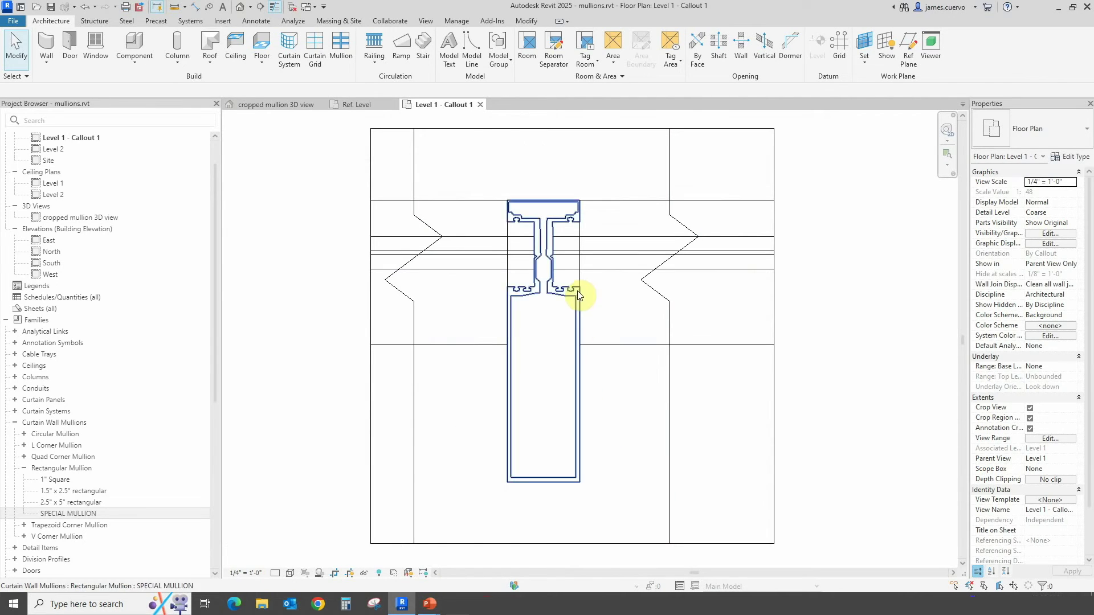
Step: Set the callout plan back to Fine detail, then switch to the cropped mullion 3D view
left_click(275, 574)
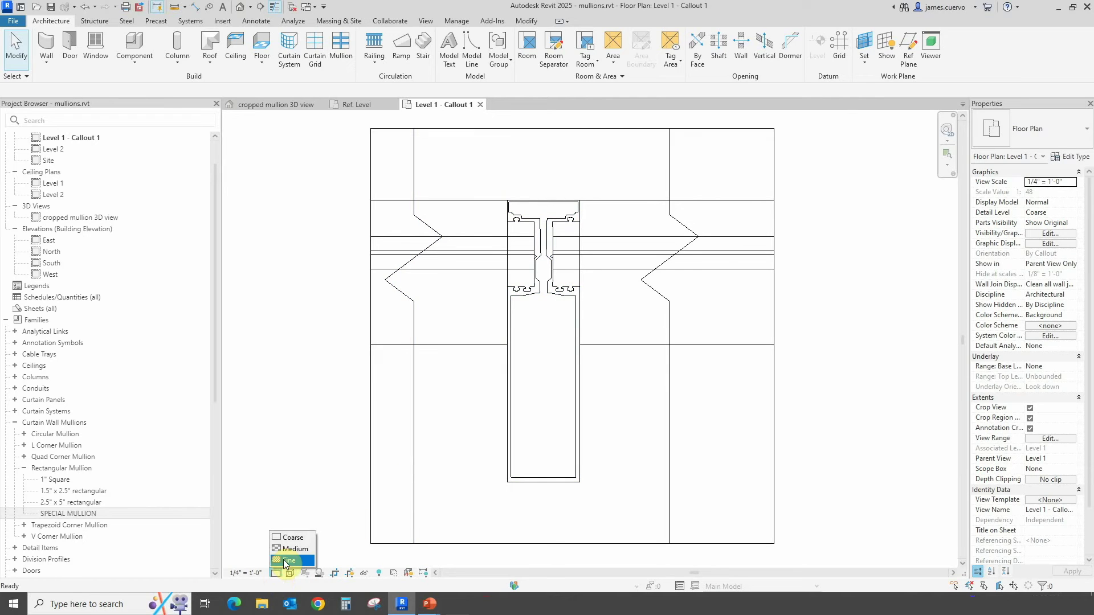
left_click(282, 562)
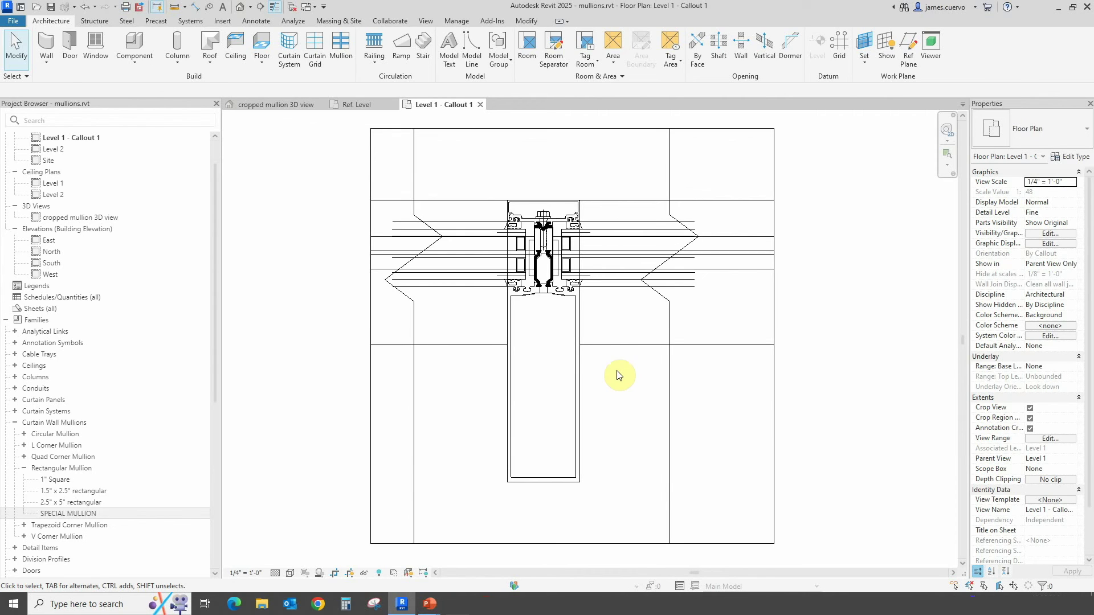
left_click(316, 106)
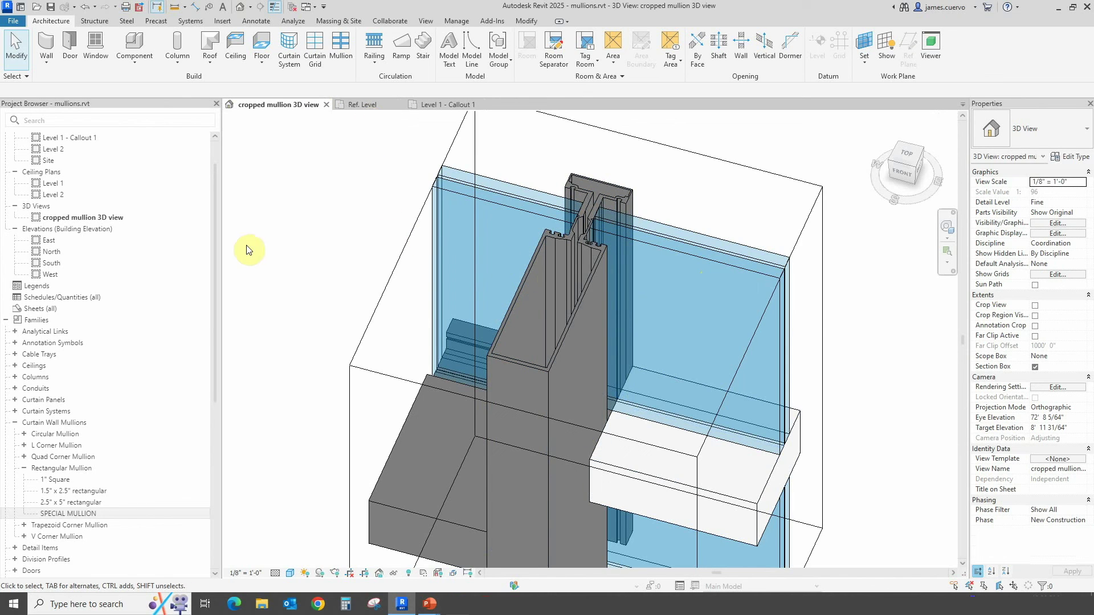
left_click(439, 106)
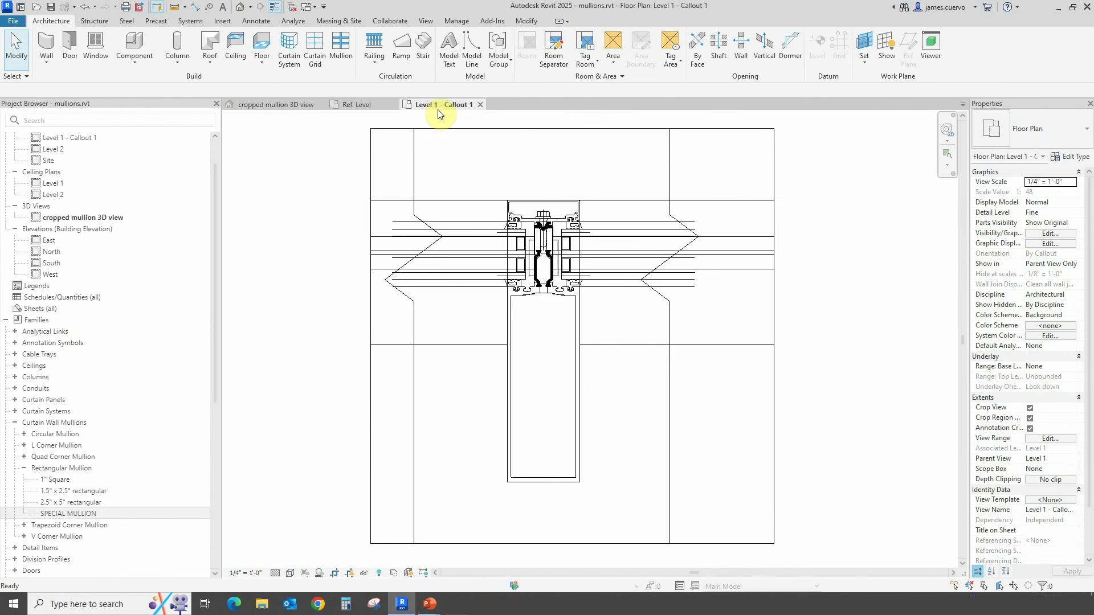
scroll(618, 275, "up", 3)
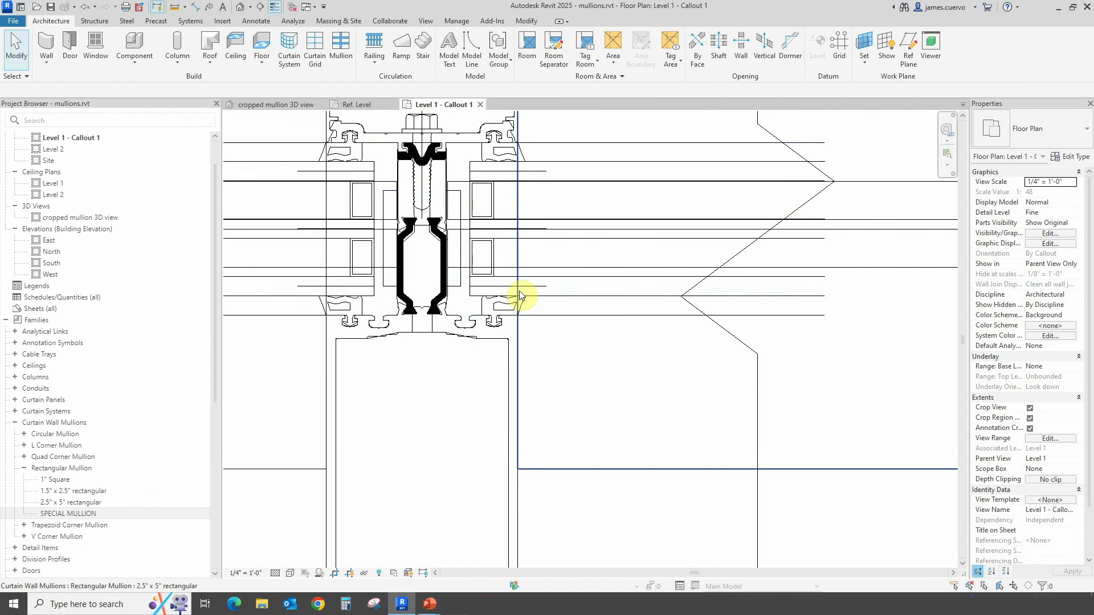
scroll(521, 294, "down", 3)
scroll(522, 294, "down", 2)
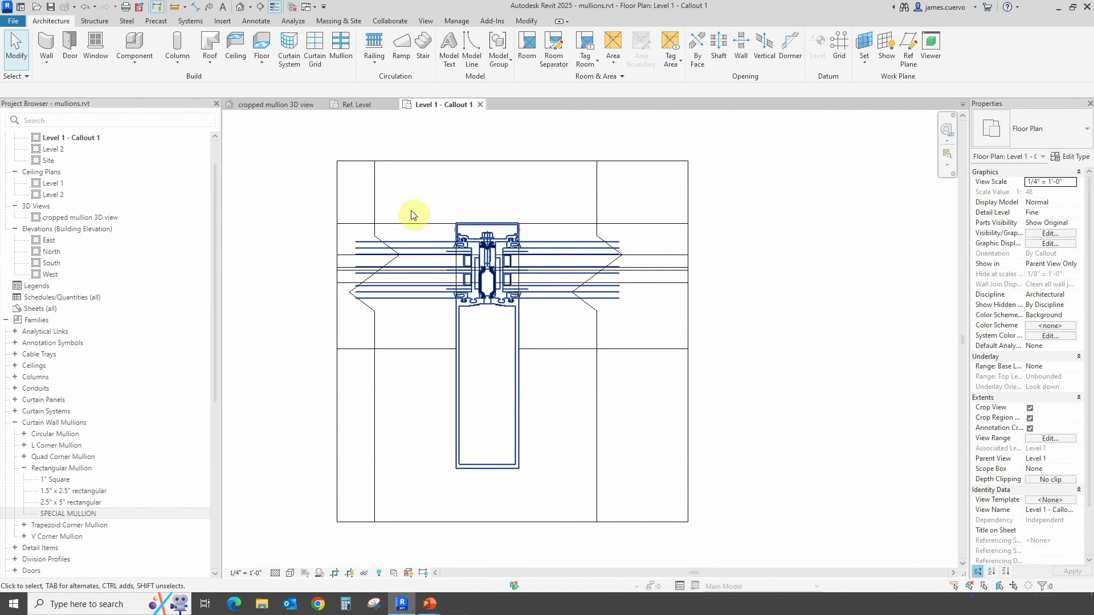
left_click(281, 109)
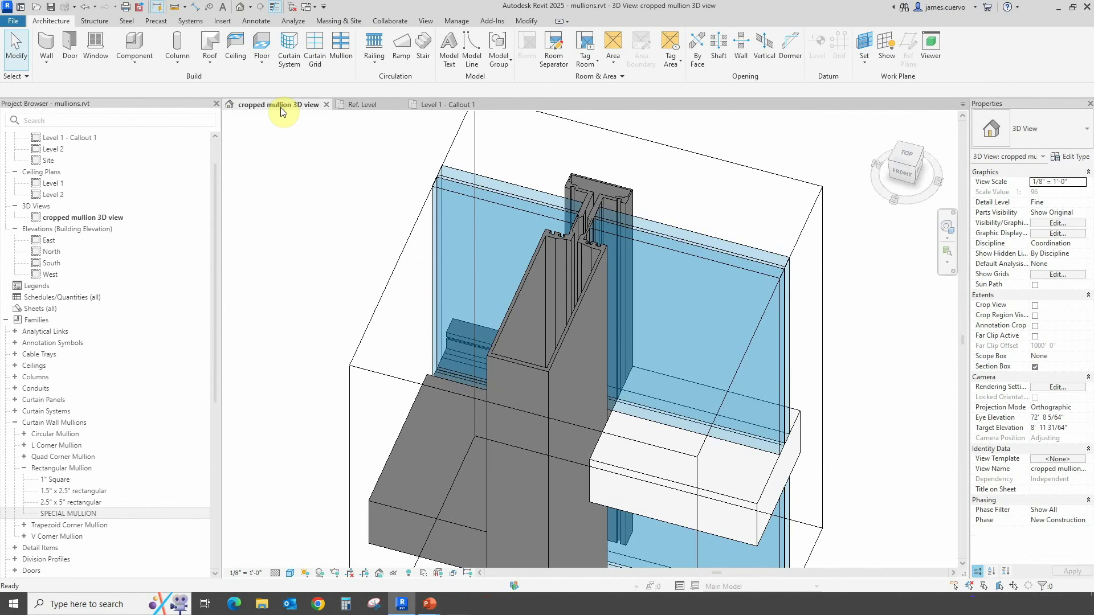